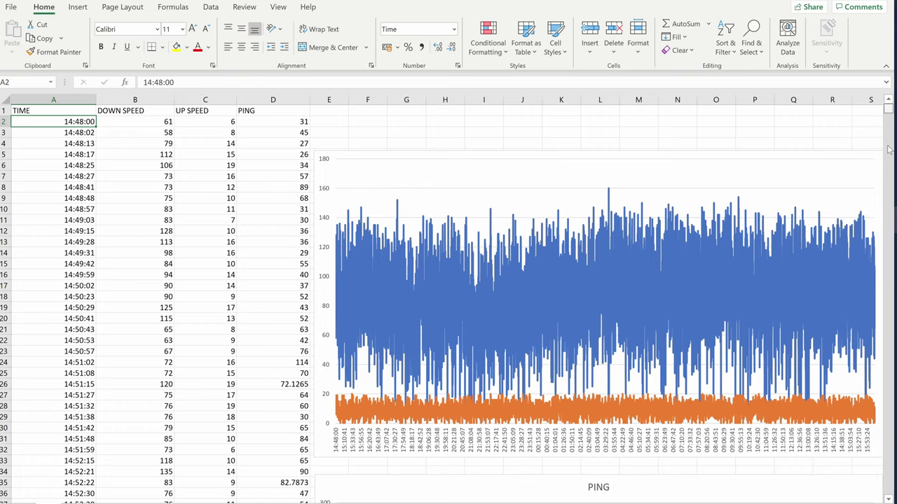
drag(887, 109, 884, 500)
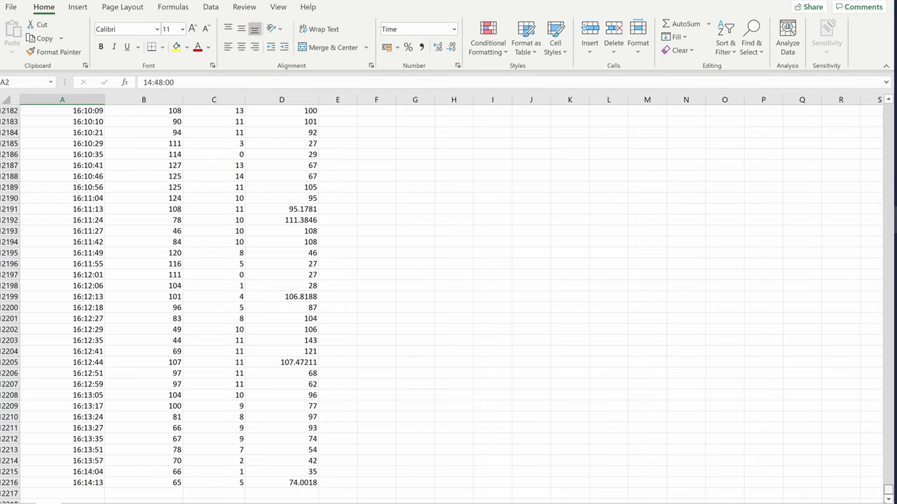
drag(887, 490, 888, 86)
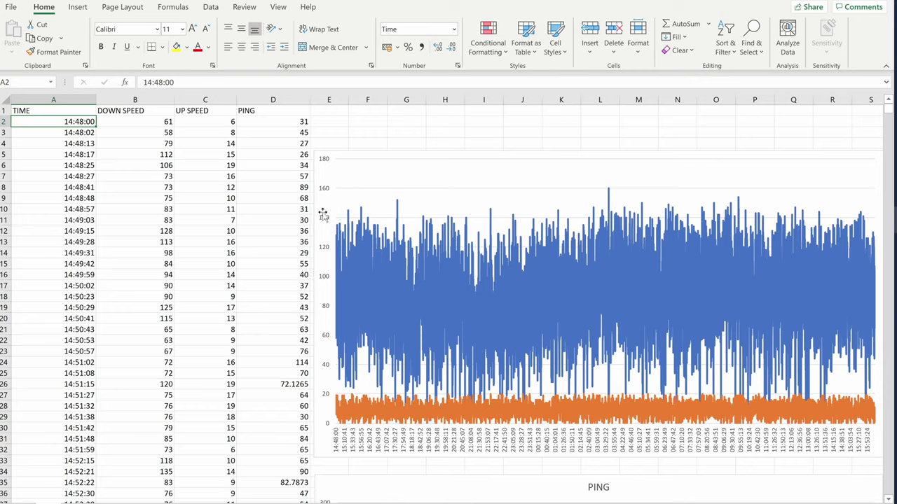
drag(79, 121, 83, 209)
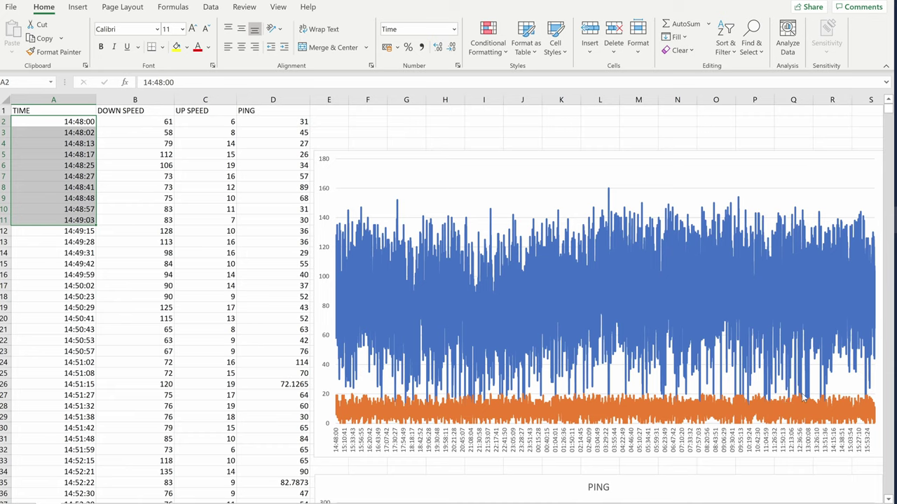
mouse_move(803, 398)
scroll(448, 301, right, 2)
scroll(576, 166, left, 2)
scroll(397, 353, down, 5)
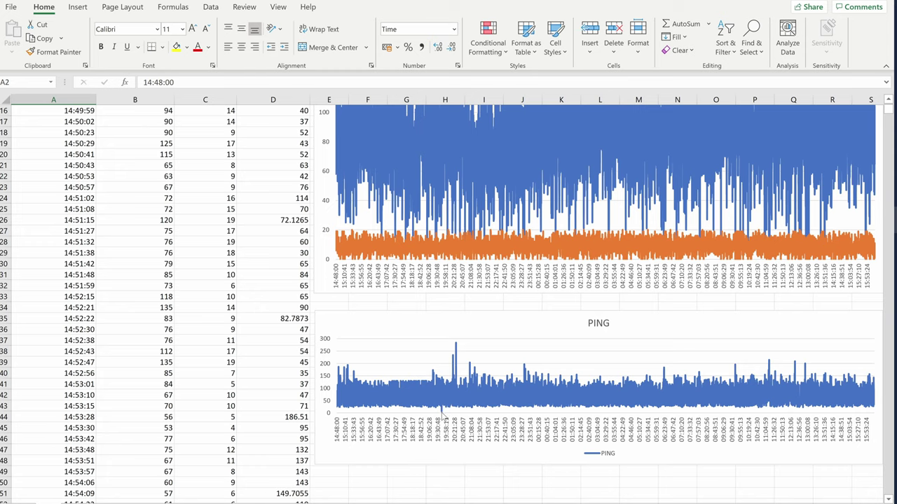
mouse_move(443, 413)
scroll(122, 299, up, 5)
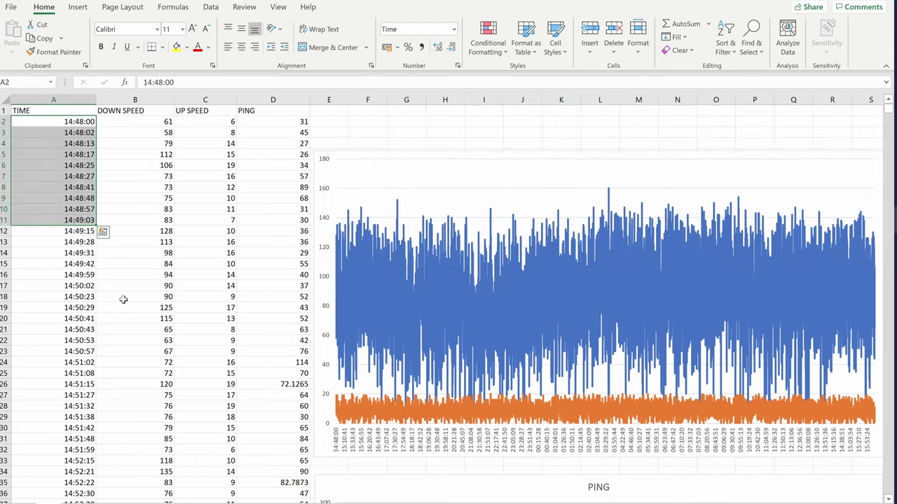
scroll(198, 286, down, 6)
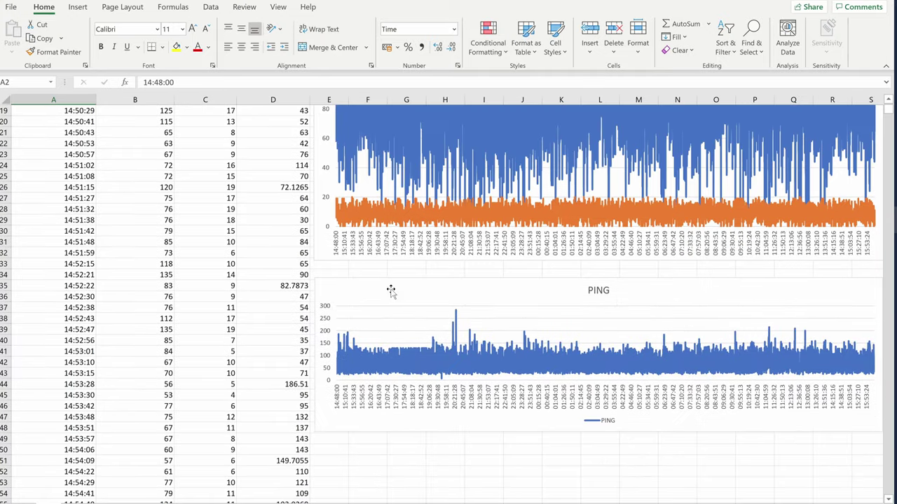
drag(888, 113, 872, 499)
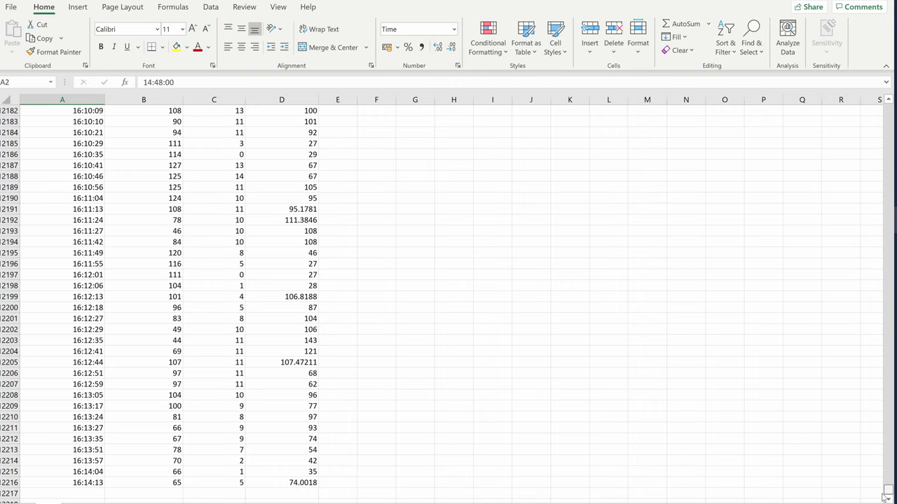
drag(884, 495, 875, 93)
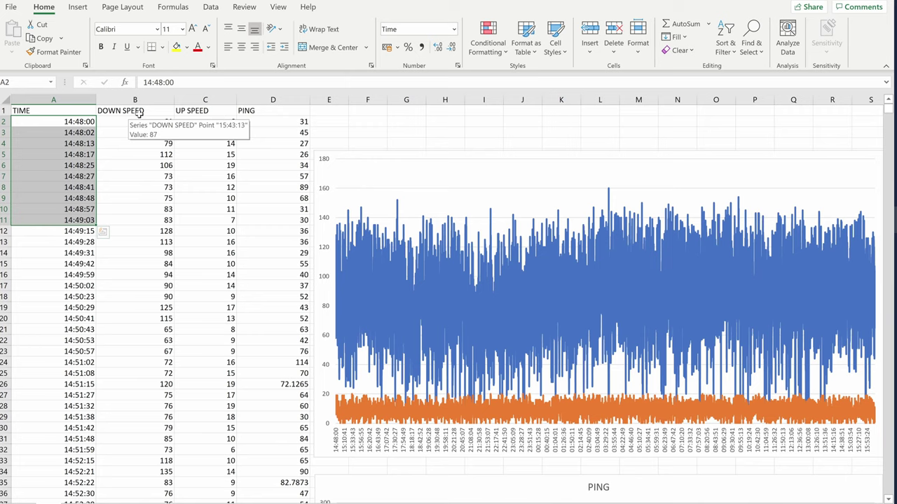
- Sort the whole log by DOWN SPEED smallest to largest, expanding the selection to keep rows together
drag(132, 101, 131, 101)
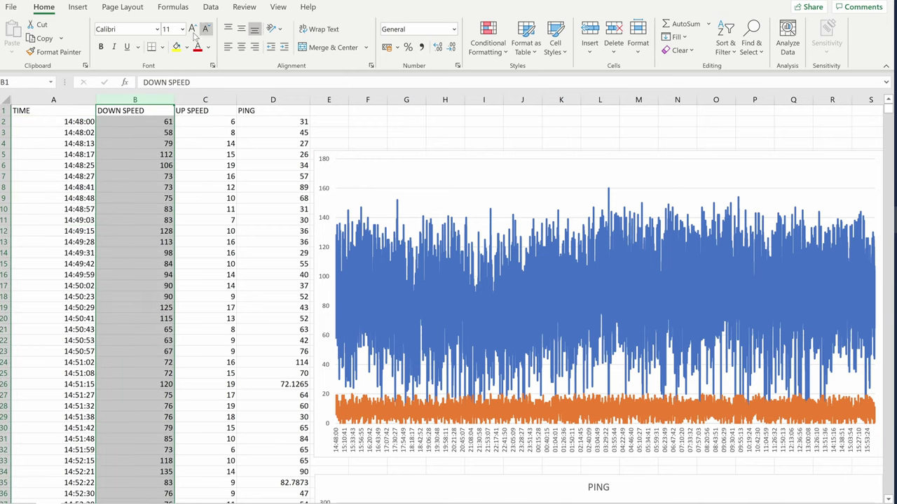
click(209, 7)
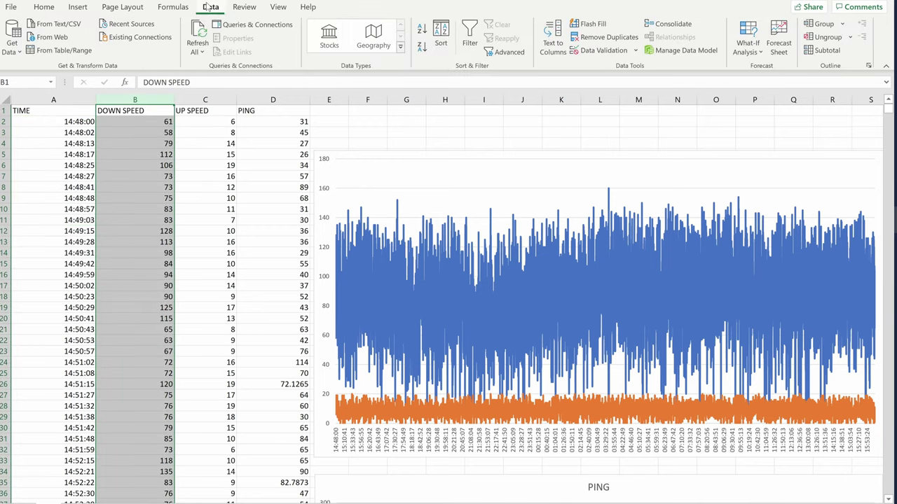
click(422, 28)
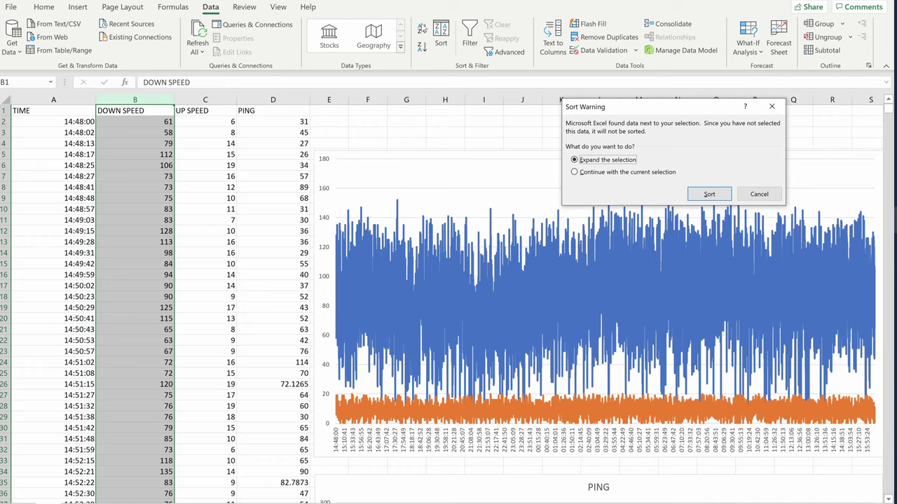
click(706, 194)
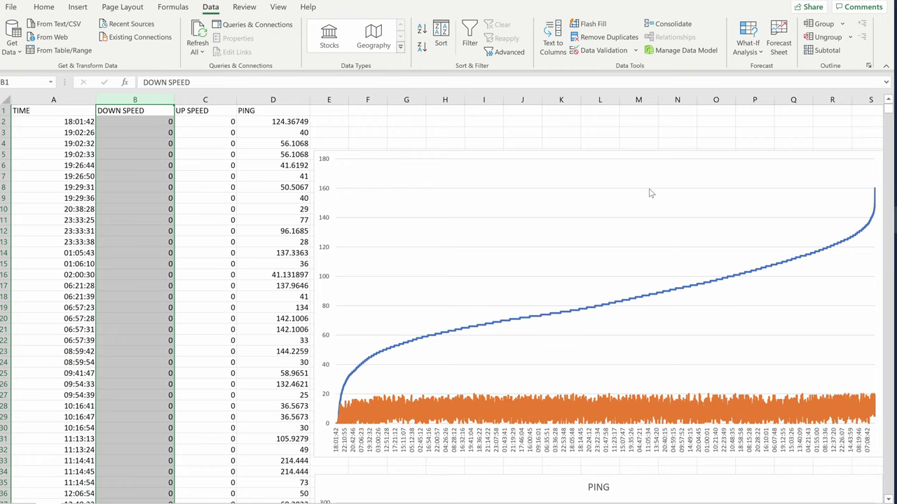
scroll(196, 231, down, 3)
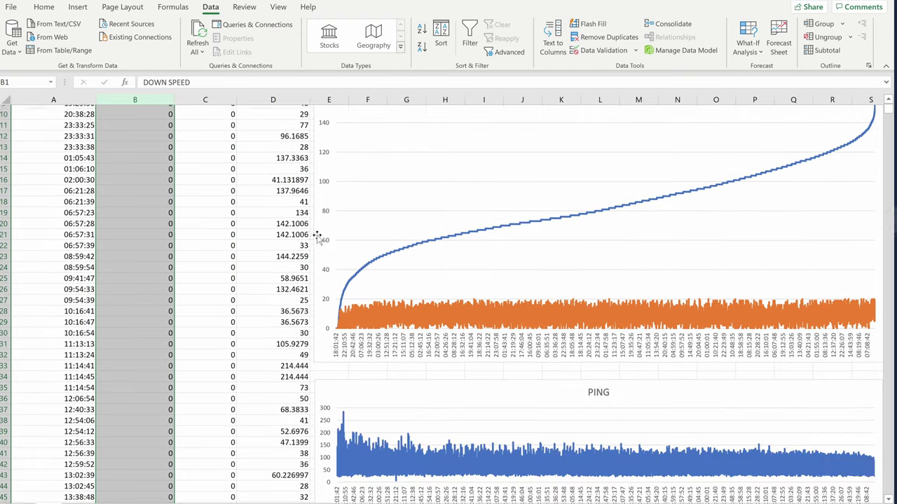
scroll(343, 225, up, 3)
- Drag the speed chart off to the right of the data columns
click(339, 167)
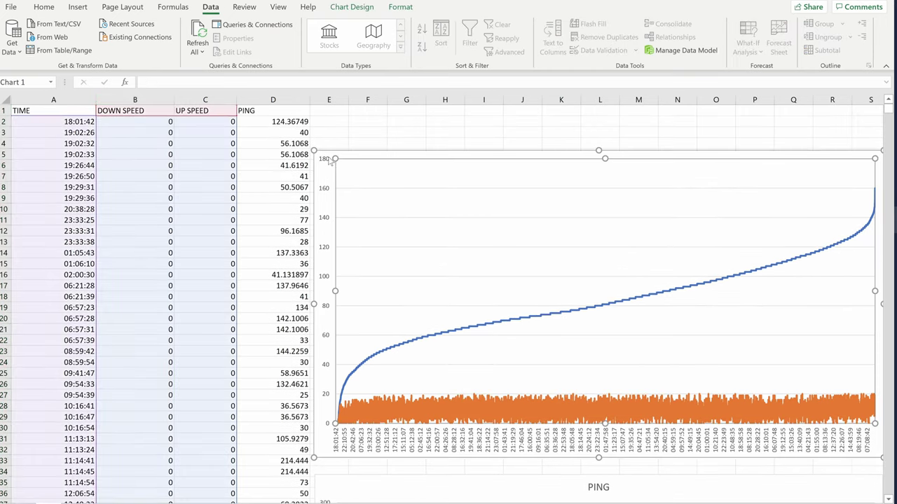
drag(350, 157, 875, 171)
scroll(419, 353, down, 4)
drag(296, 351, 870, 376)
key(Escape)
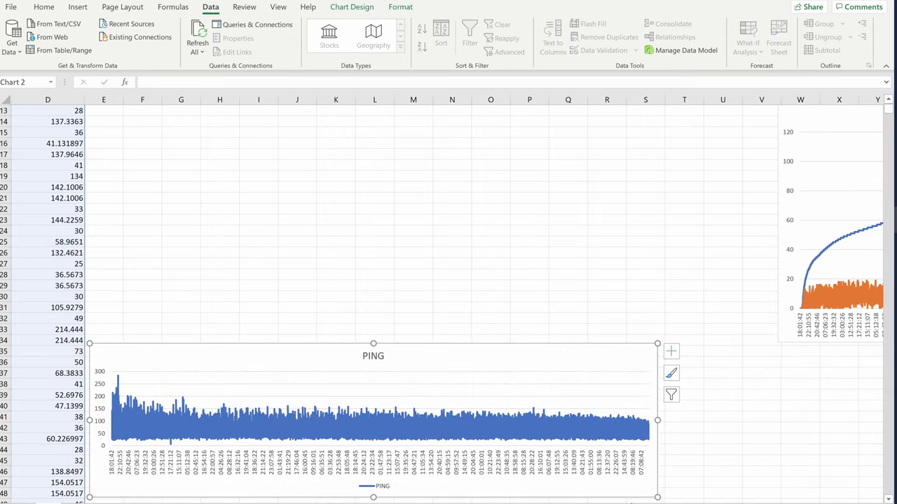
- Move the PING chart to the lower right of the sheet
drag(581, 358, 890, 362)
key(Escape)
drag(226, 356, 754, 368)
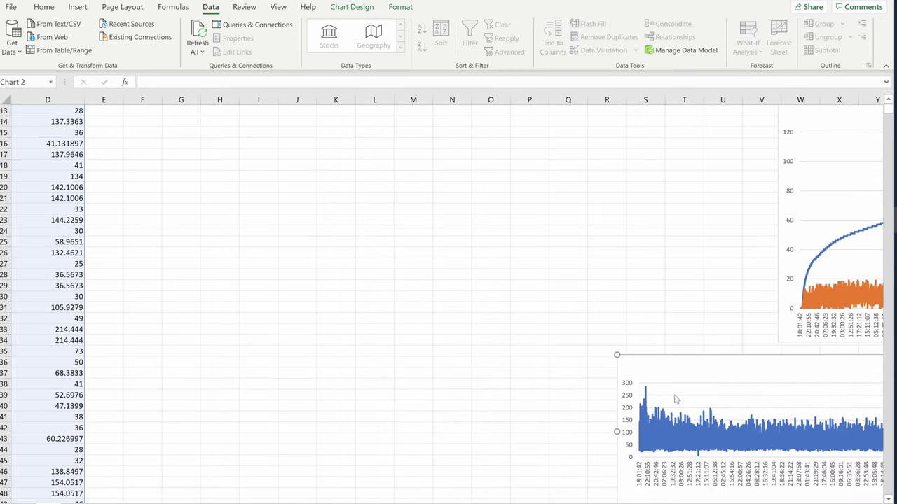
scroll(449, 301, left, 3)
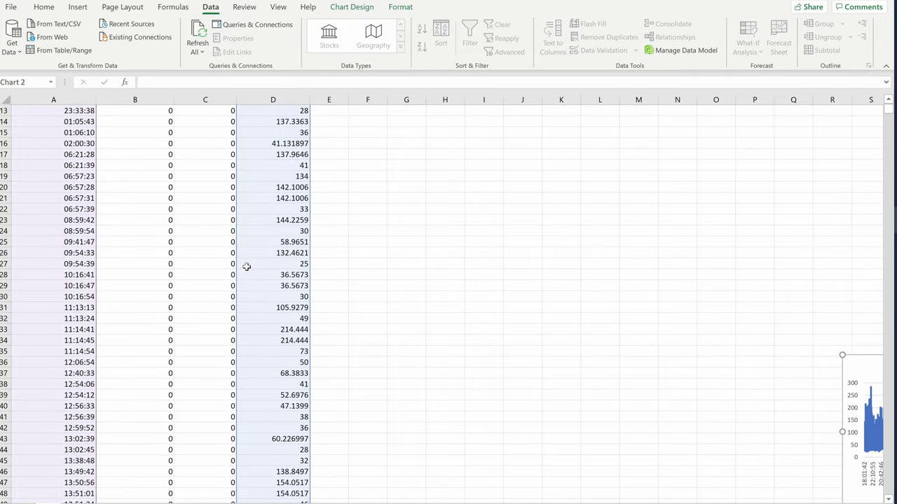
scroll(250, 229, up, 4)
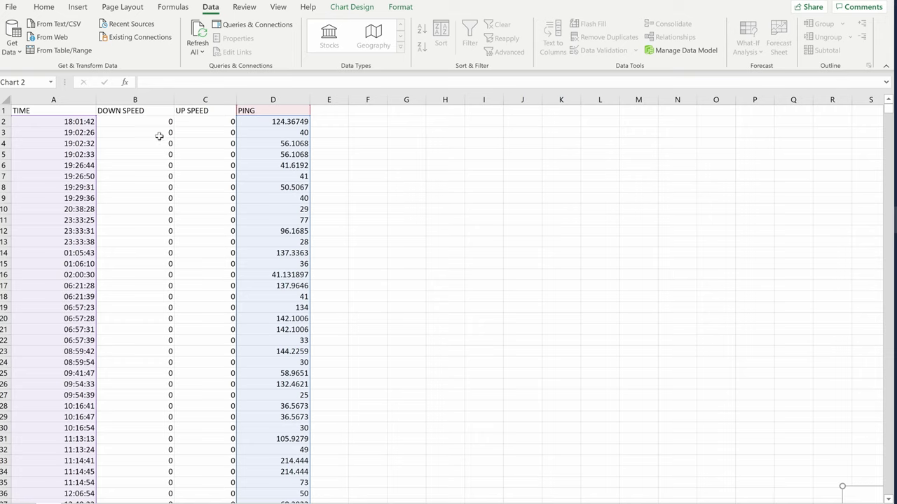
- Select the DOWN SPEED and UP SPEED values in B2:C71, sort them smallest first, then undo
drag(152, 121, 235, 475)
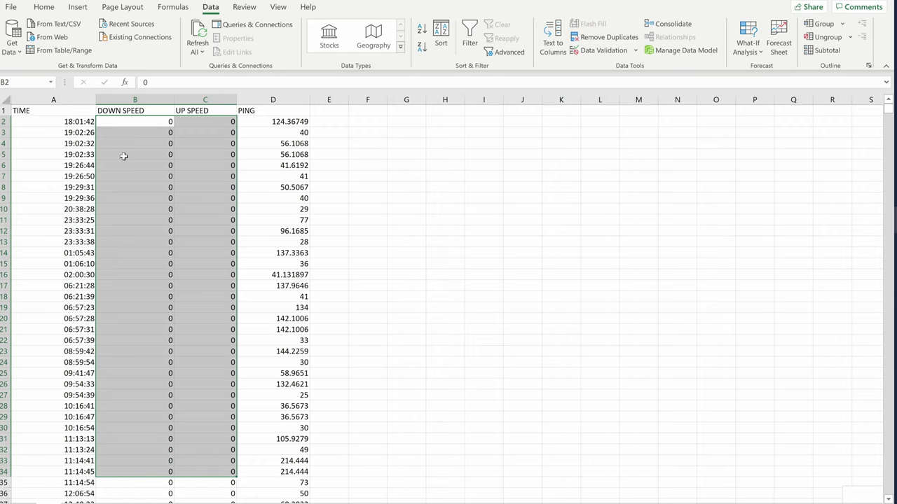
drag(118, 122, 210, 500)
scroll(199, 486, down, 10)
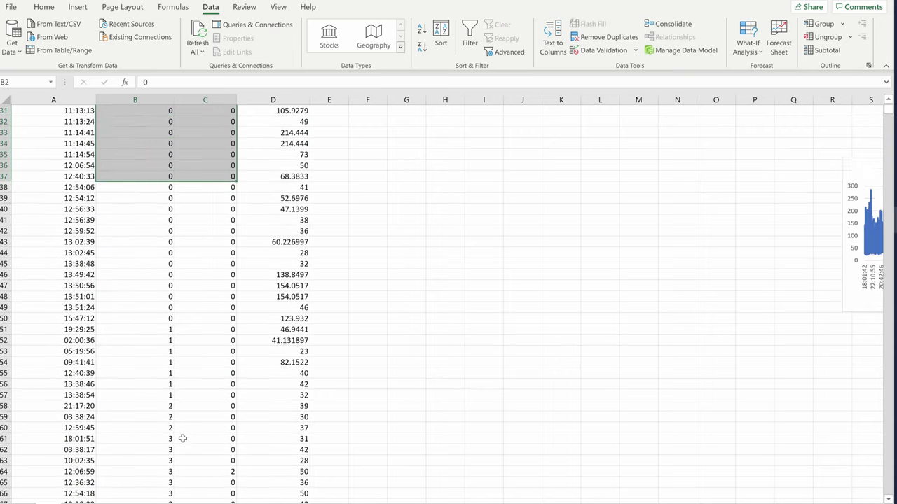
scroll(182, 439, down, 7)
scroll(182, 431, up, 7)
scroll(186, 406, down, 3)
click(237, 451)
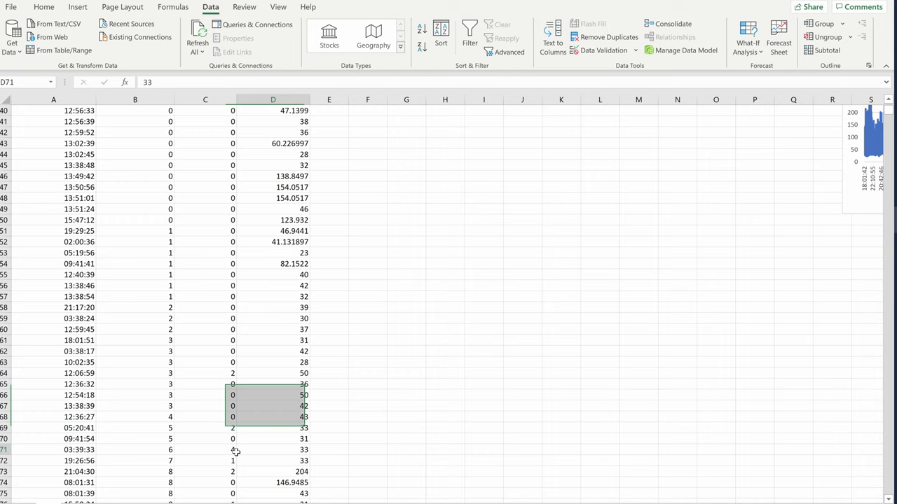
drag(217, 451, 136, 126)
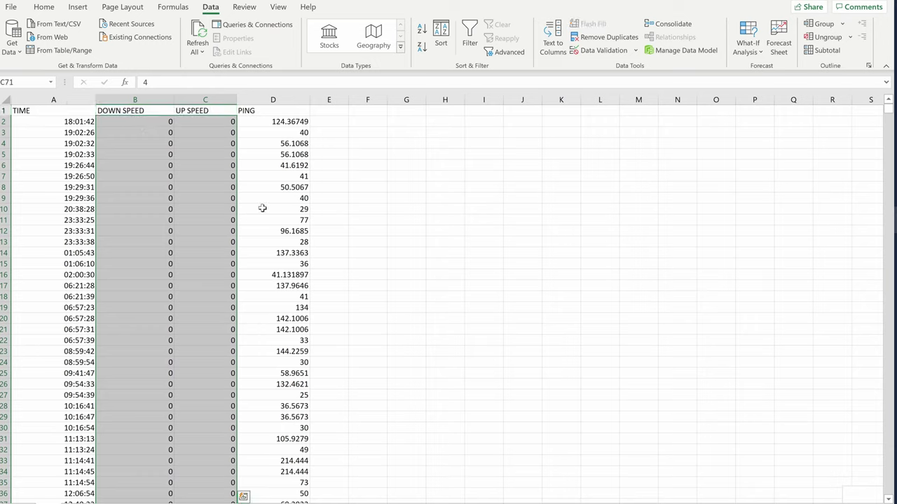
click(422, 47)
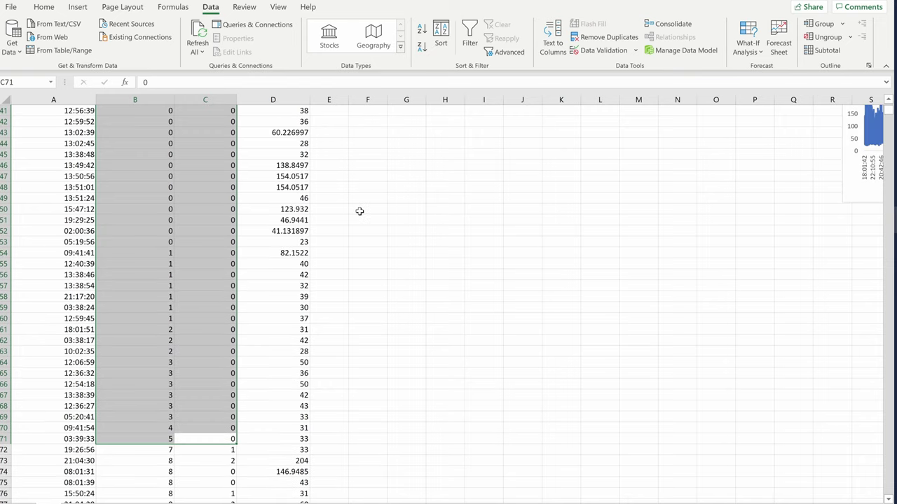
key(ctrl+z)
- Sort the entire log by DOWN SPEED largest to smallest, expanding the selection
click(168, 101)
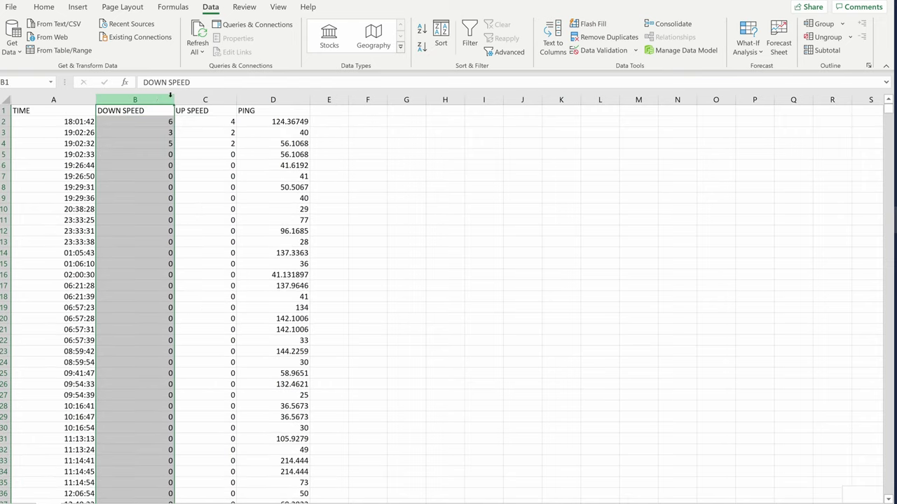
click(422, 47)
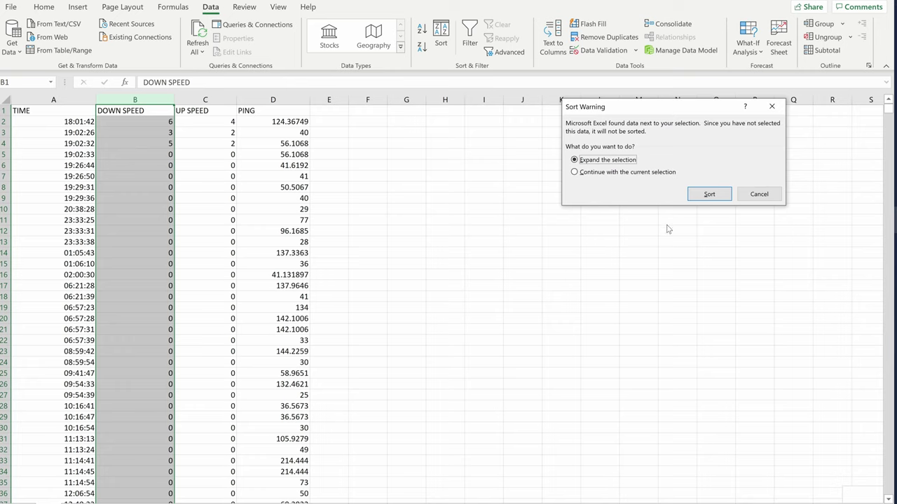
click(700, 198)
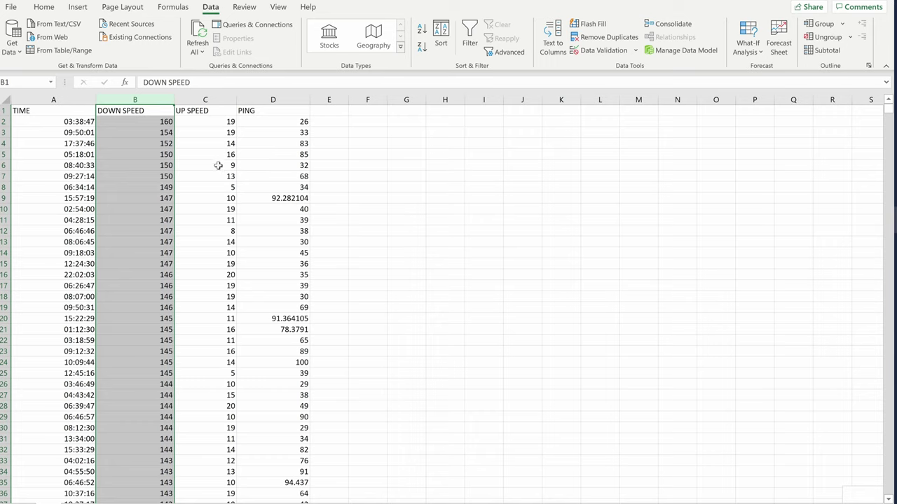
- Inspect the fastest tests' speeds and pings, including row 9's ping of 92.282104
click(158, 122)
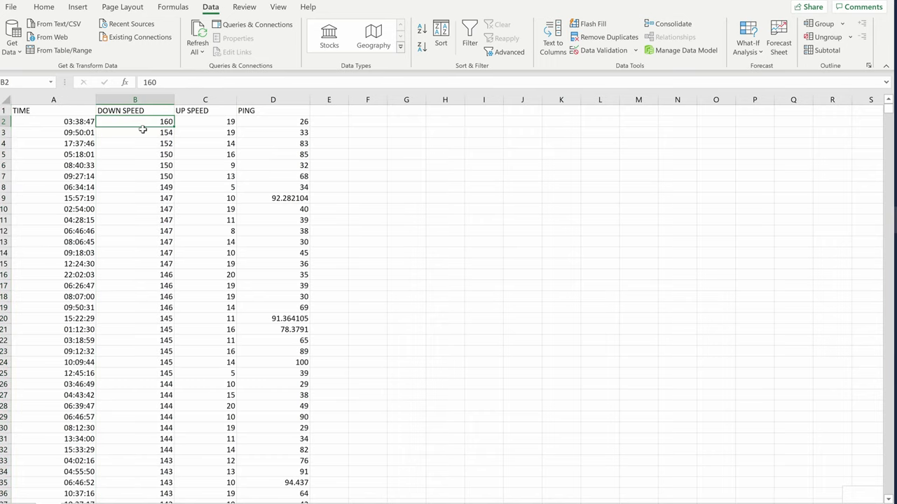
drag(129, 119, 133, 114)
click(145, 120)
click(217, 121)
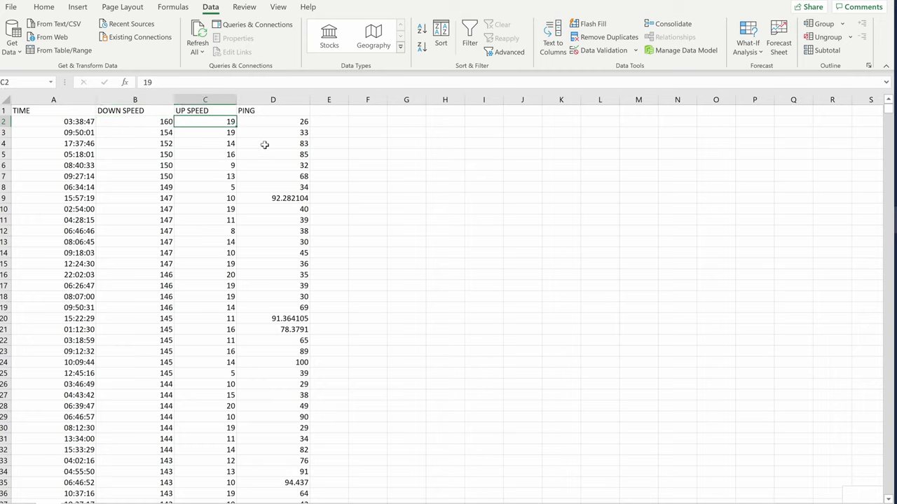
drag(287, 124, 296, 154)
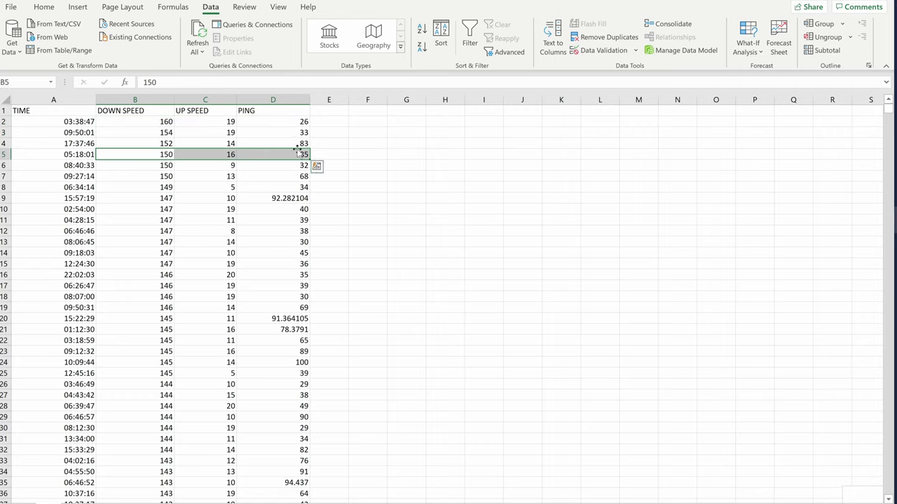
mouse_move(129, 198)
mouse_down()
mouse_move(197, 198)
mouse_move(114, 199)
mouse_up()
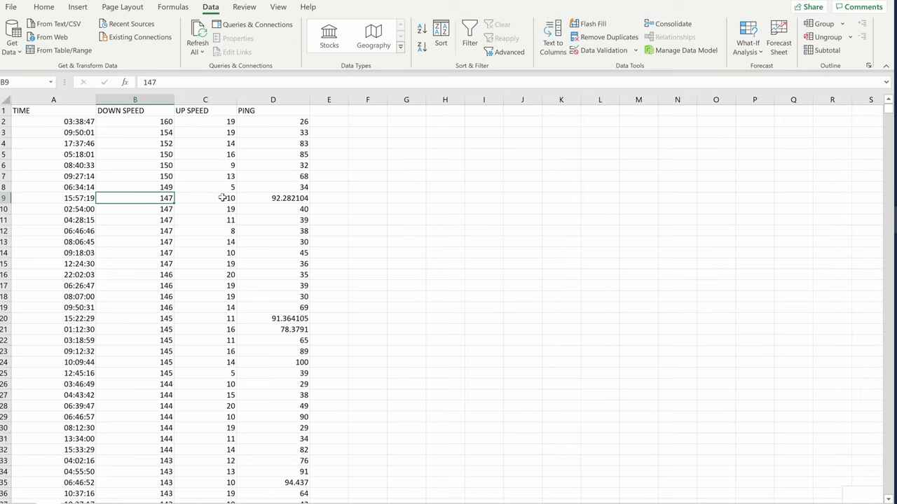
click(275, 198)
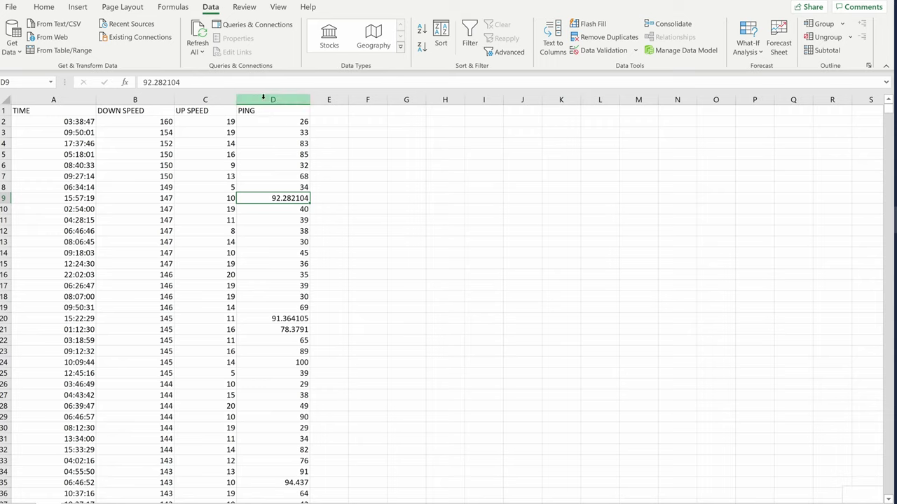
- Sort the entire log by PING smallest to largest, expanding the selection
click(262, 96)
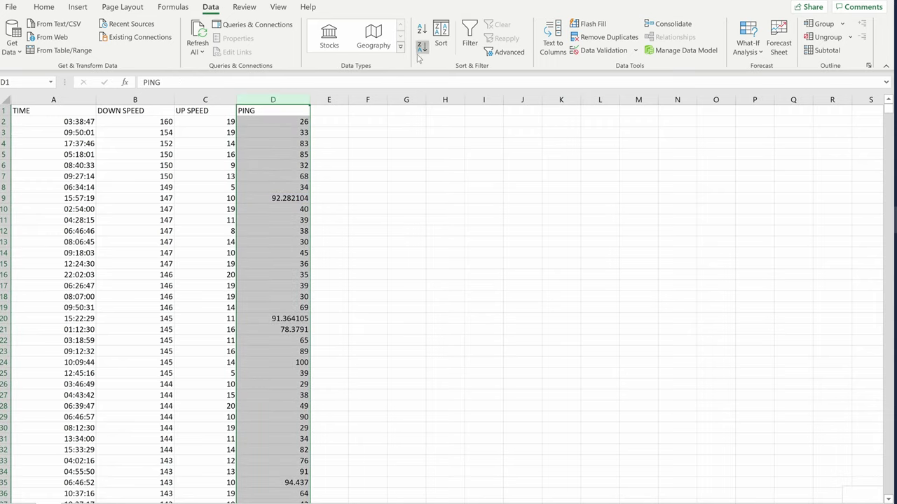
click(421, 29)
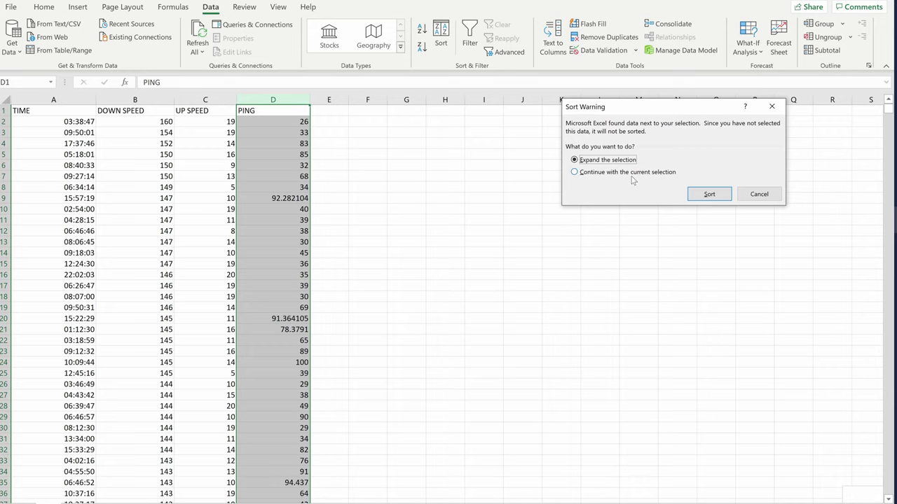
click(707, 195)
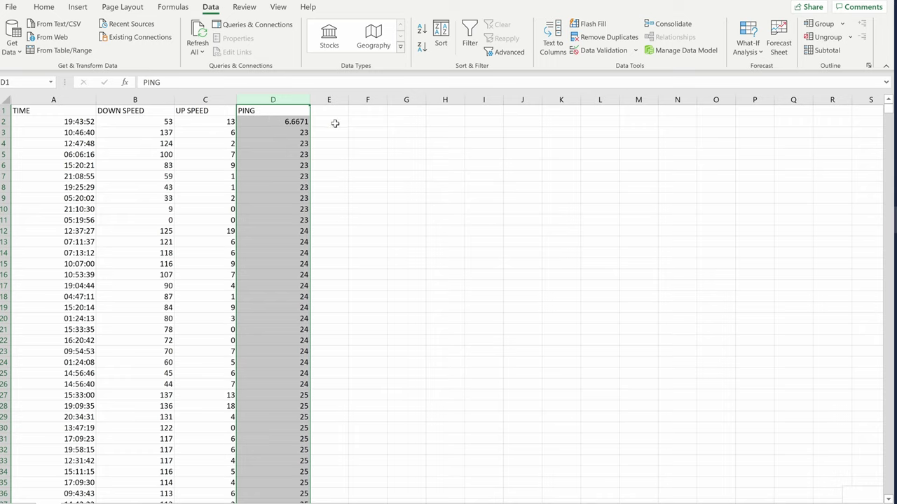
- Check the 6.6671 lowest-ping test's time and speeds, then the next lowest pings
click(270, 120)
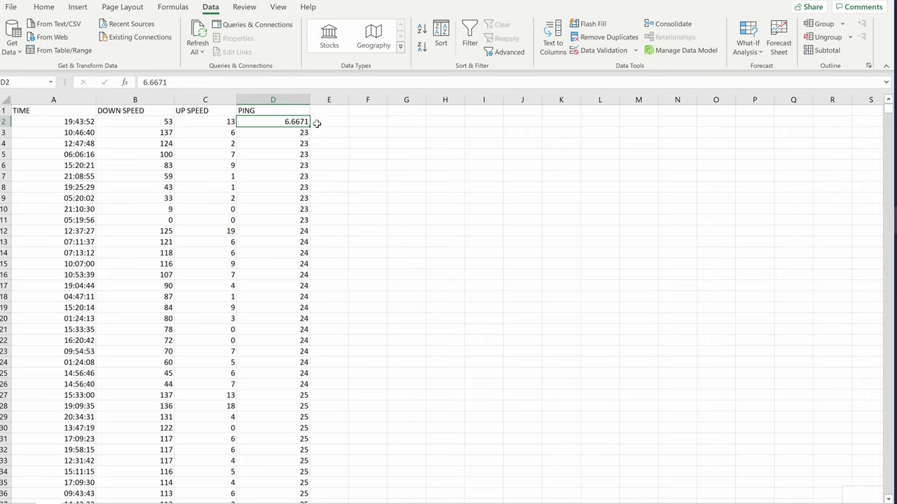
click(145, 122)
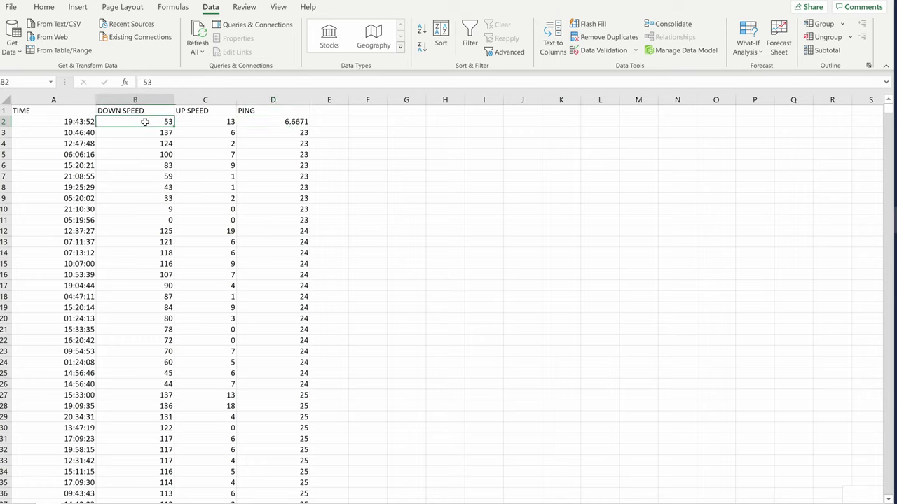
click(203, 124)
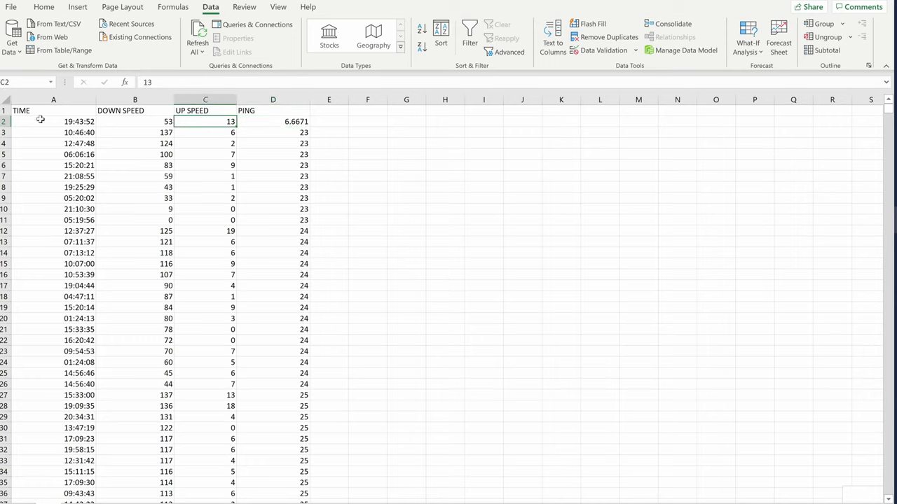
click(81, 124)
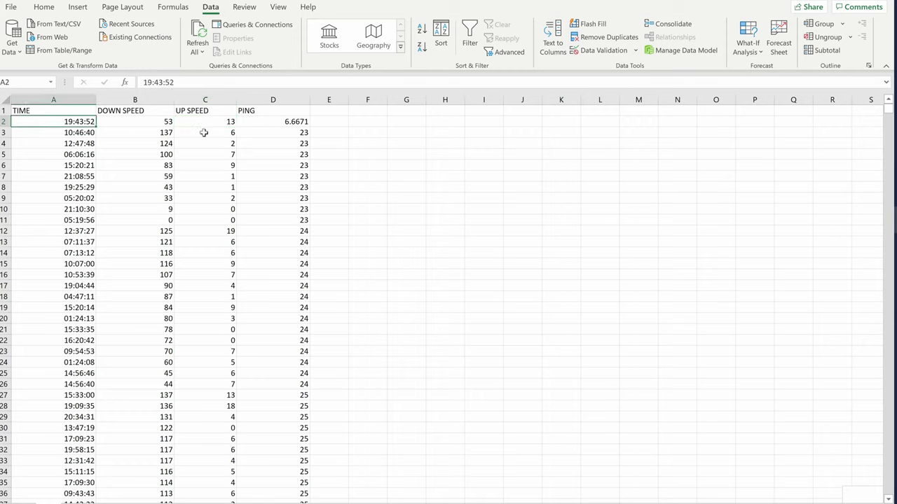
click(286, 123)
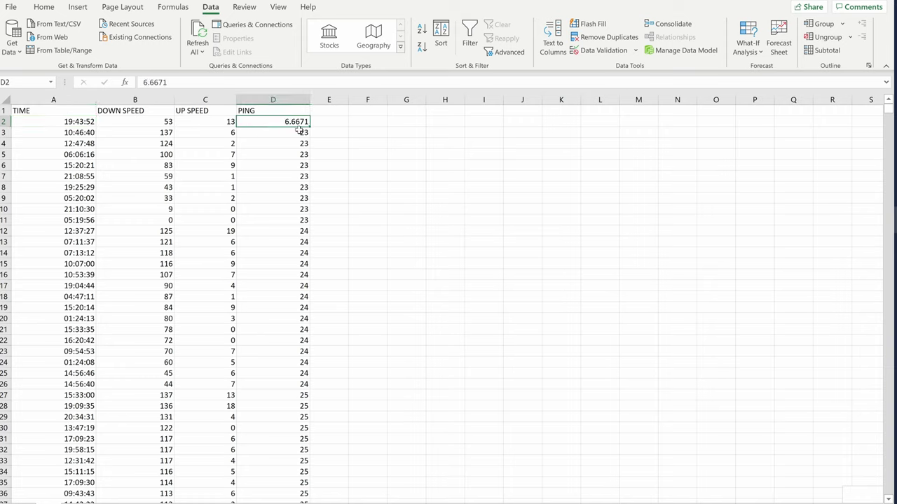
drag(299, 132, 298, 265)
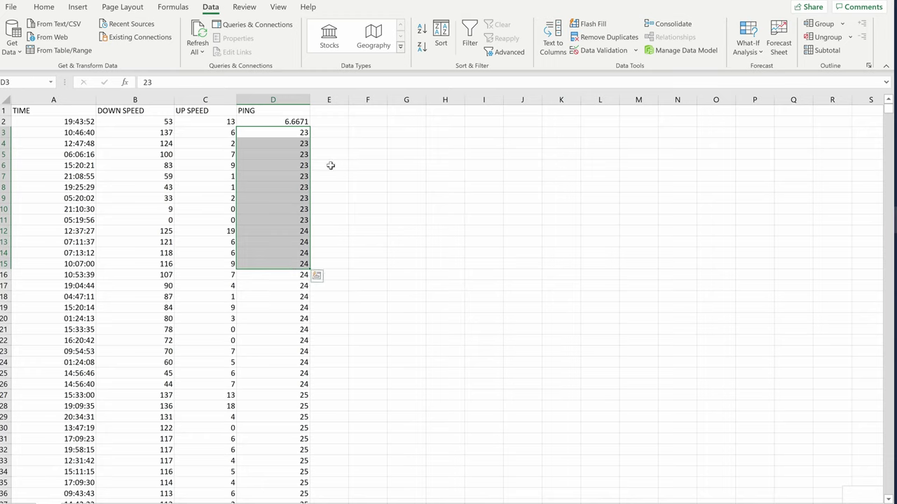
- Sort the full log by PING largest to smallest and check the top pings 284 and 234
click(421, 50)
click(708, 196)
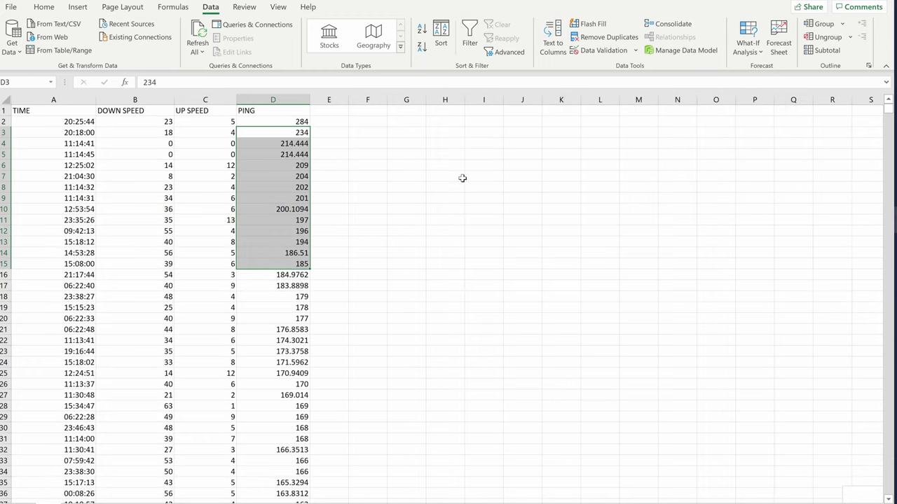
click(280, 124)
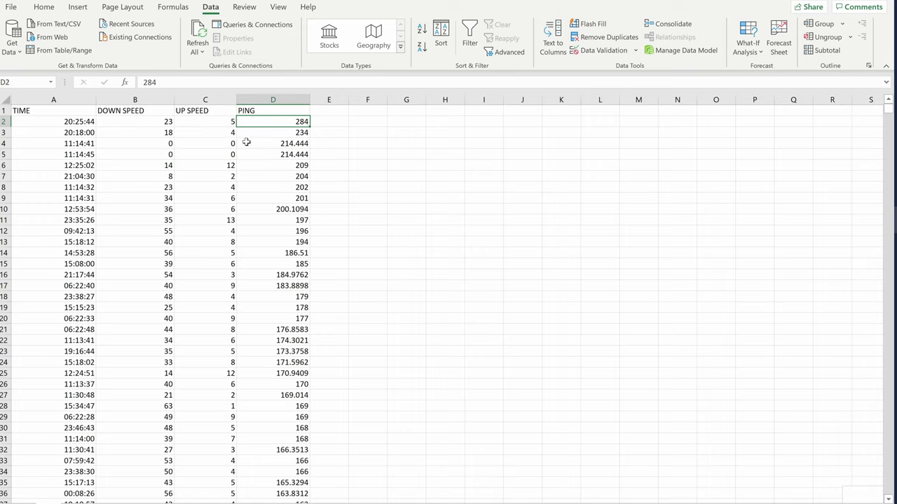
mouse_move(265, 124)
mouse_down()
mouse_move(270, 203)
mouse_move(269, 117)
mouse_up()
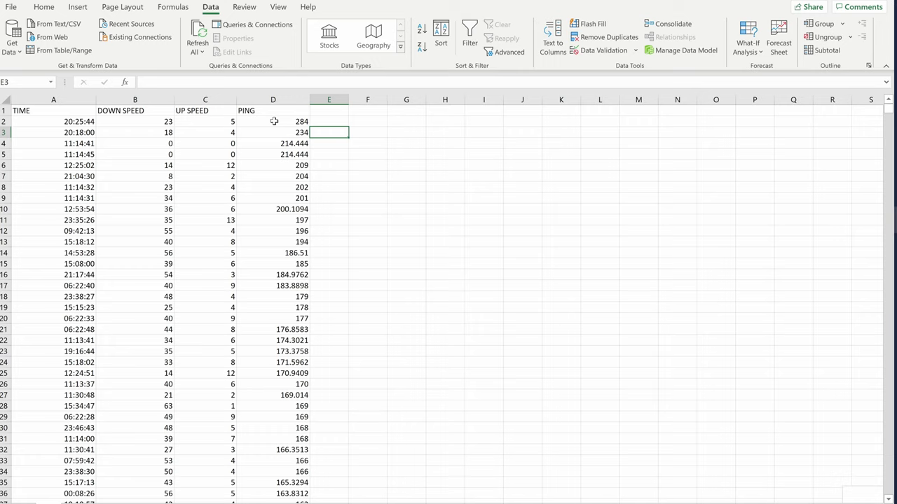
click(270, 132)
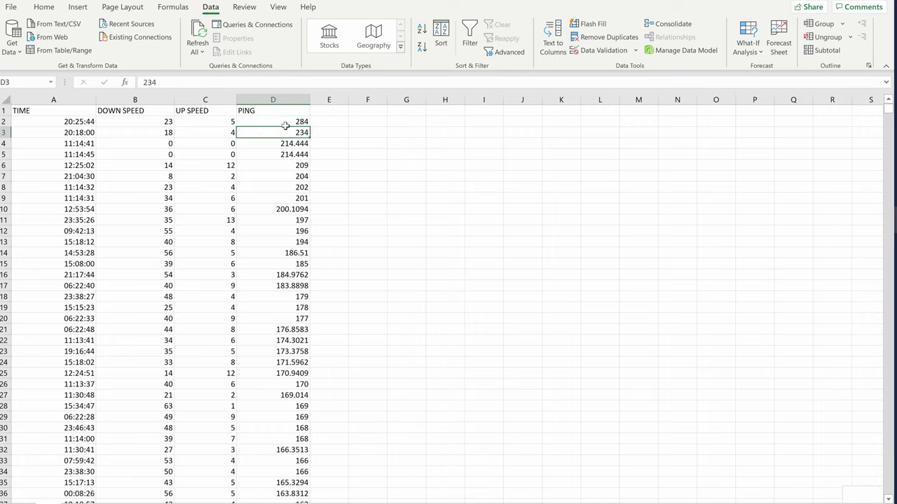
click(285, 124)
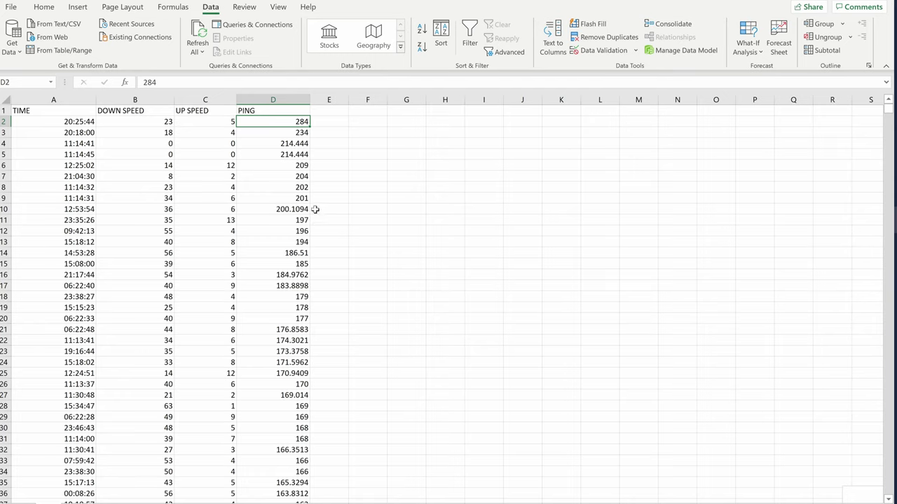
- Select the column D pings of 120 and above, then bring up Windows search
scroll(317, 225, down, 20)
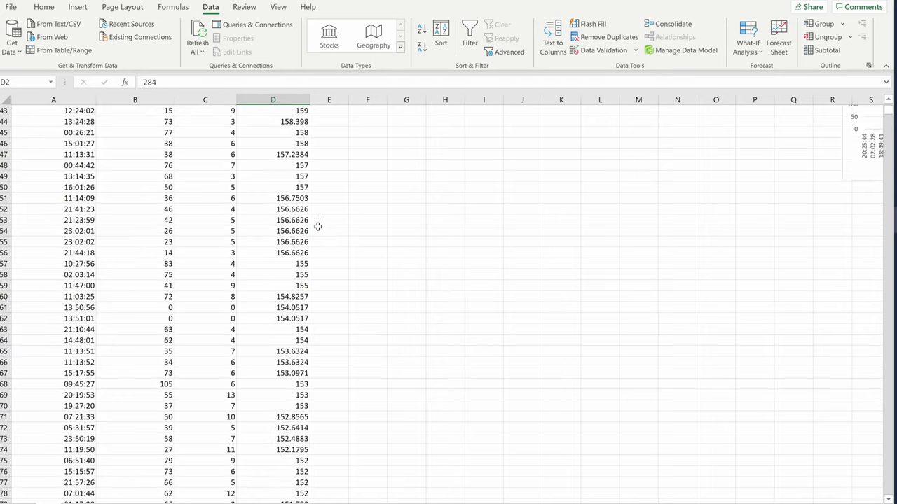
scroll(270, 246, up, 20)
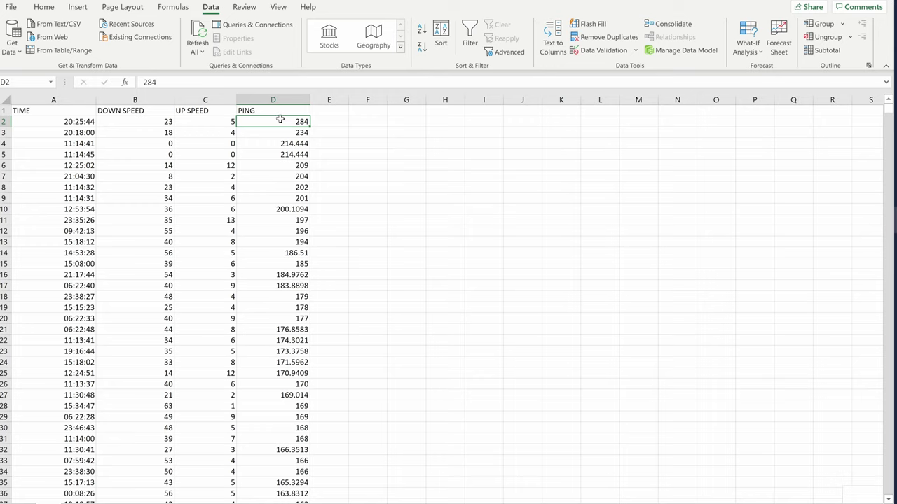
drag(281, 171, 278, 250)
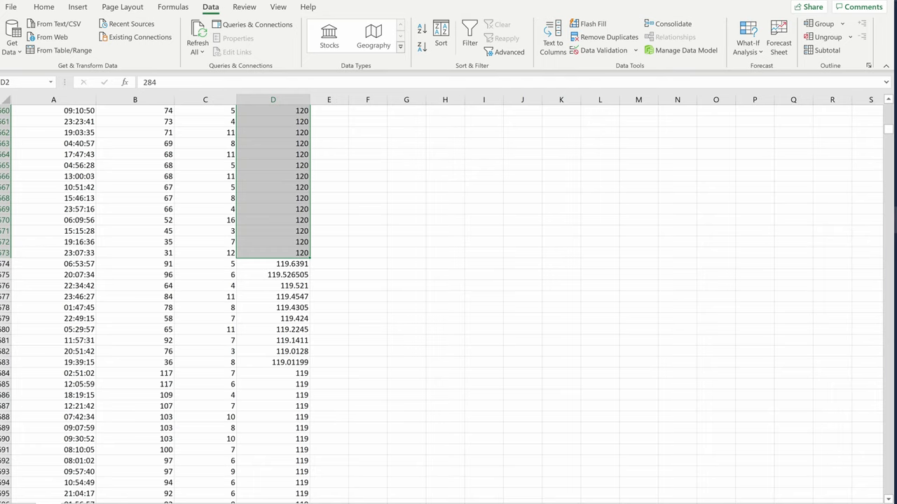
key(super)
- Launch Calculator and compute 678 × 7 = 4746, then ÷ 60 = 79.1
text(ca)
click(519, 35)
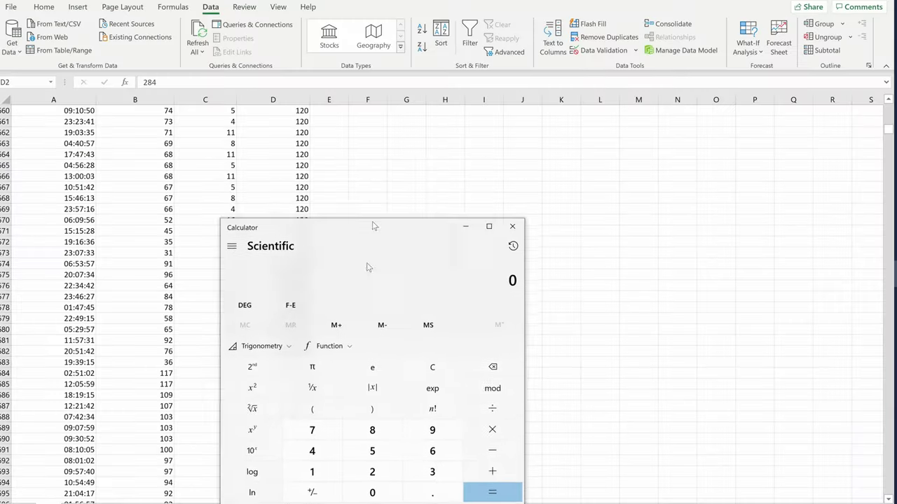
drag(373, 225, 525, 126)
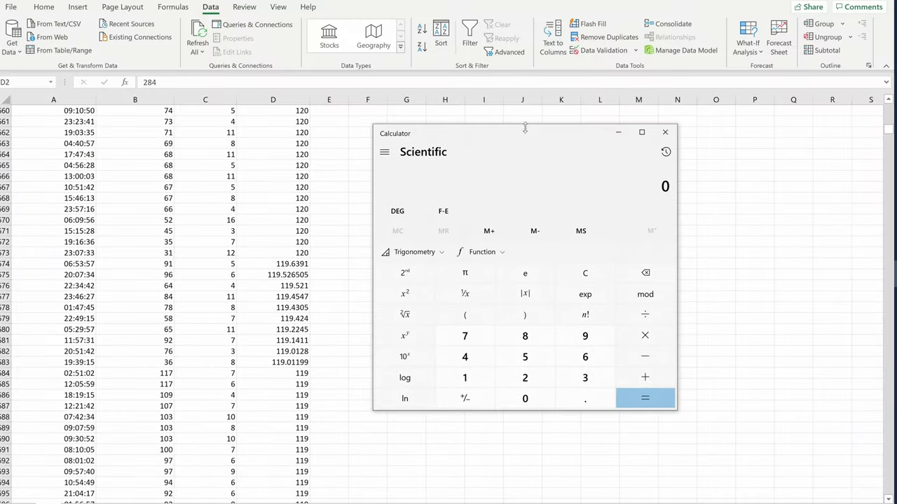
click(608, 360)
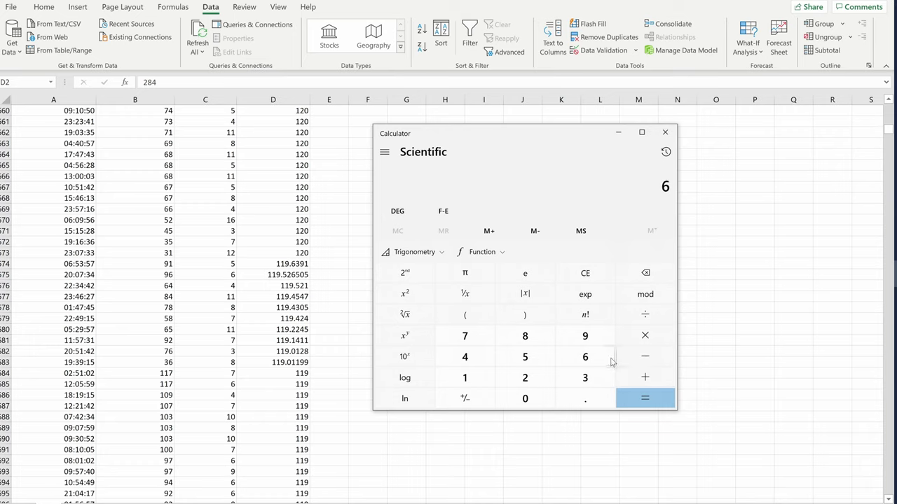
text(78)
text(*7)
key(Return)
text(/60)
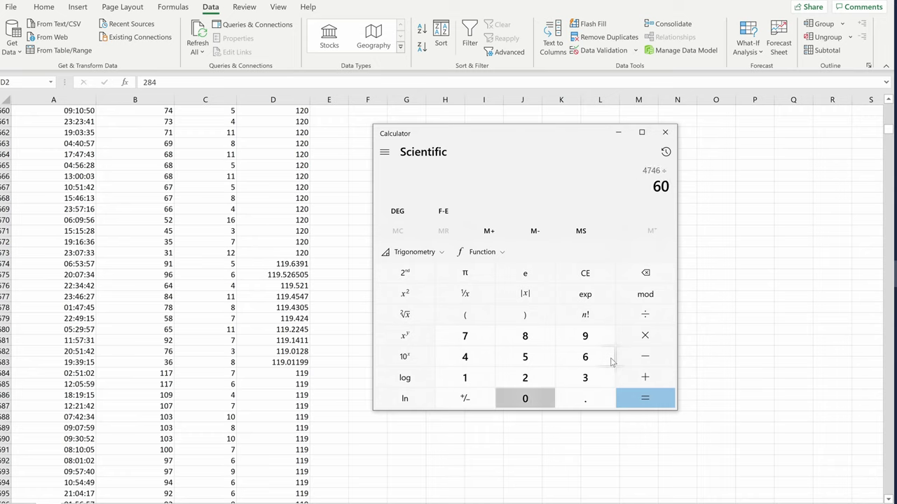
key(Return)
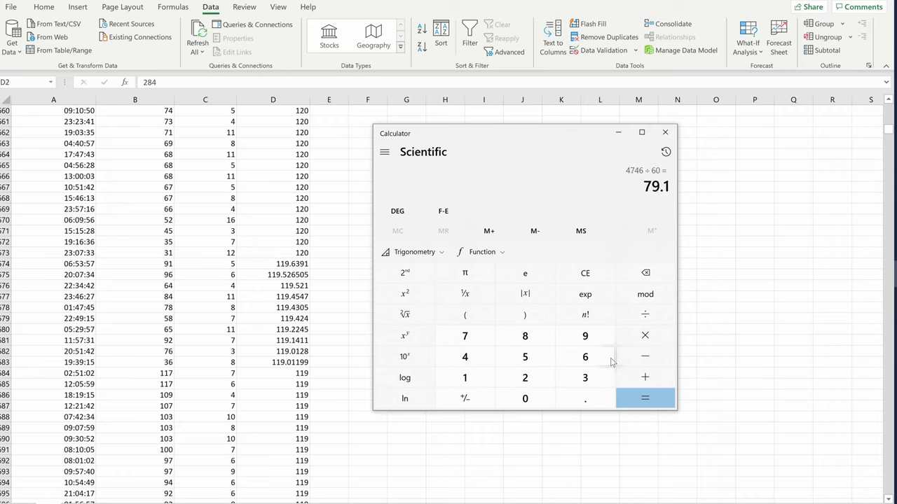
- Back in Excel, select the column D pings from D574 downward
shift+click(297, 257)
drag(287, 265, 308, 495)
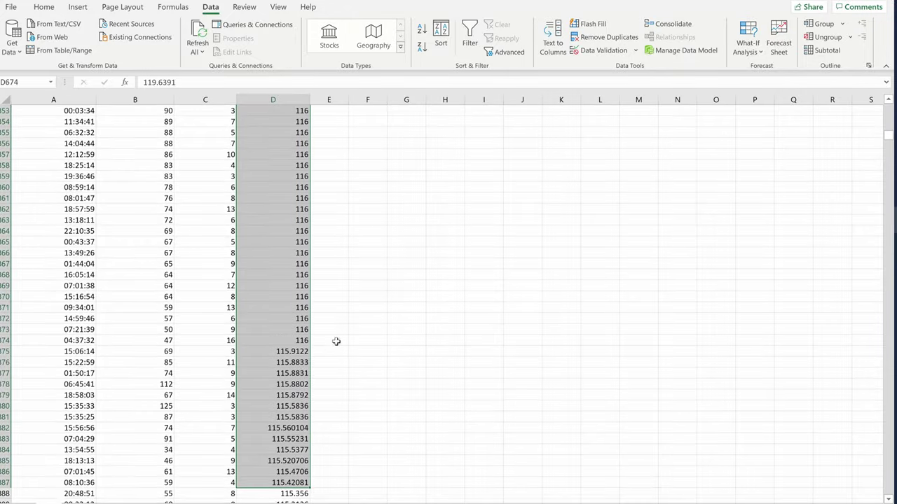
scroll(334, 341, down, 12)
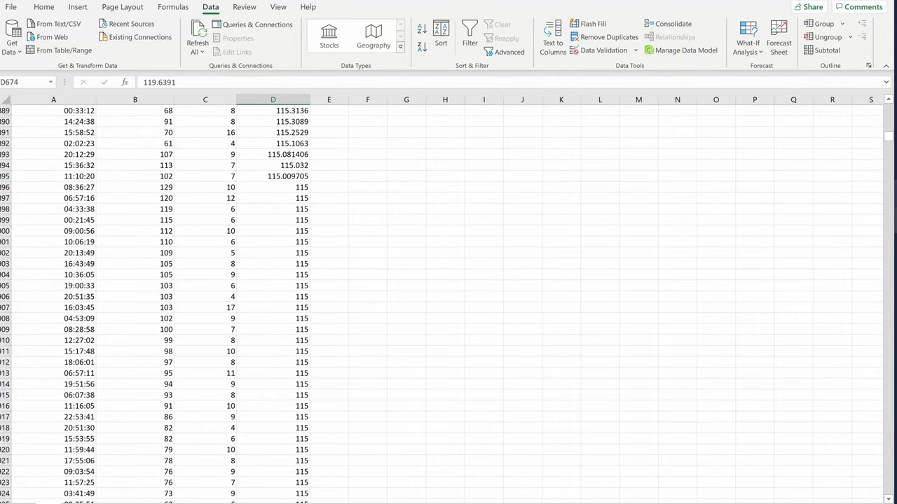
- Search Google in Chrome for 'good ping for gaming' and read the results
click(831, 40)
text(for gaming)
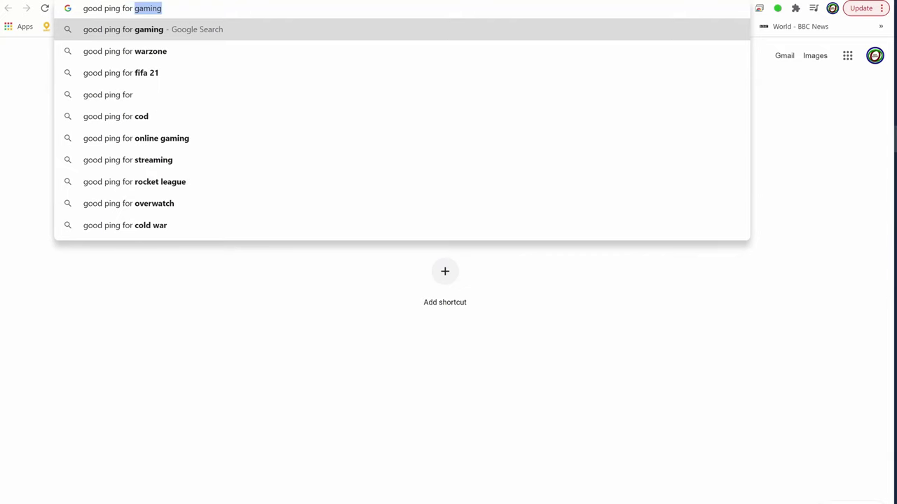
key(Return)
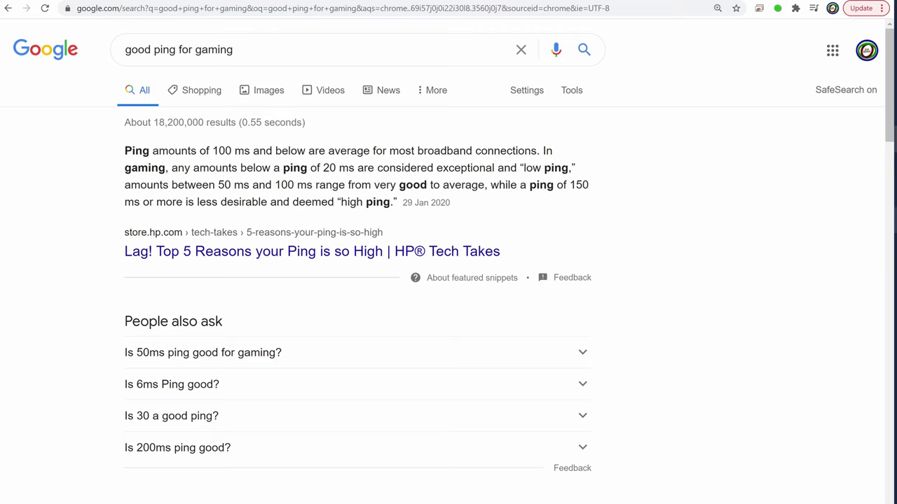
mouse_move(895, 220)
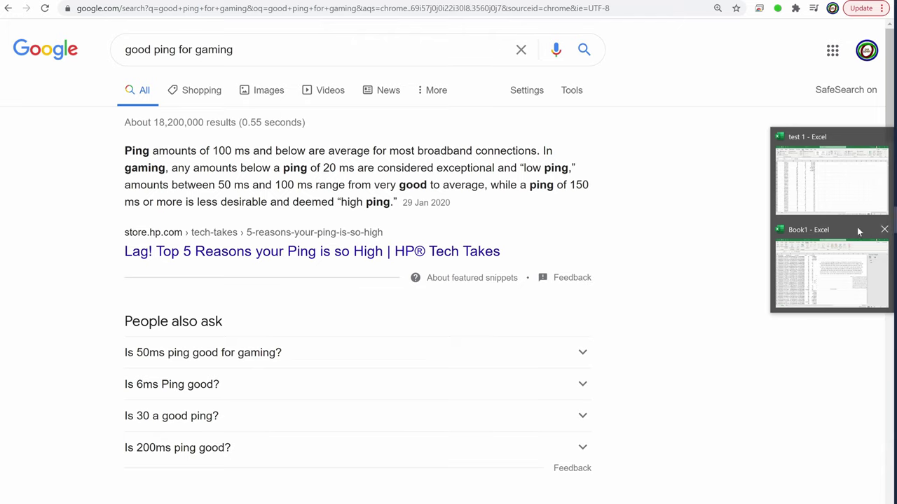
- Return to the 'test 1' workbook and scroll down the PING-sorted log
click(831, 293)
click(831, 202)
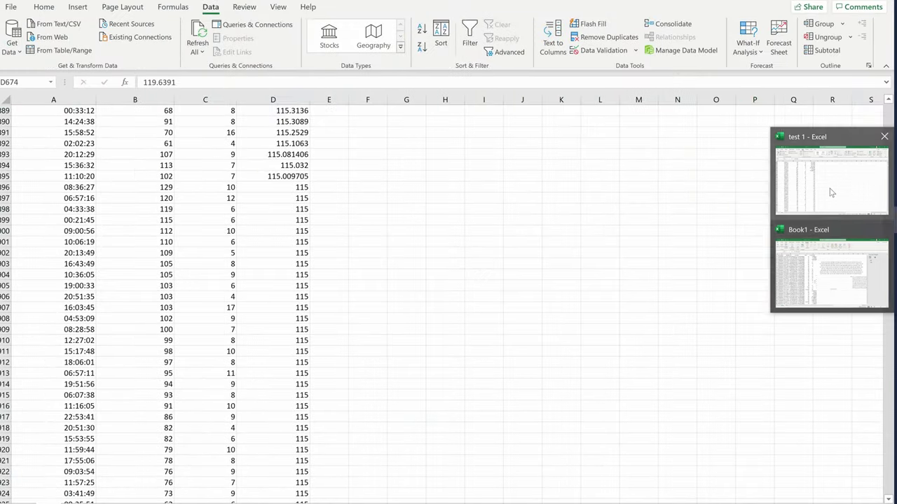
scroll(215, 294, down, 12)
scroll(231, 351, down, 20)
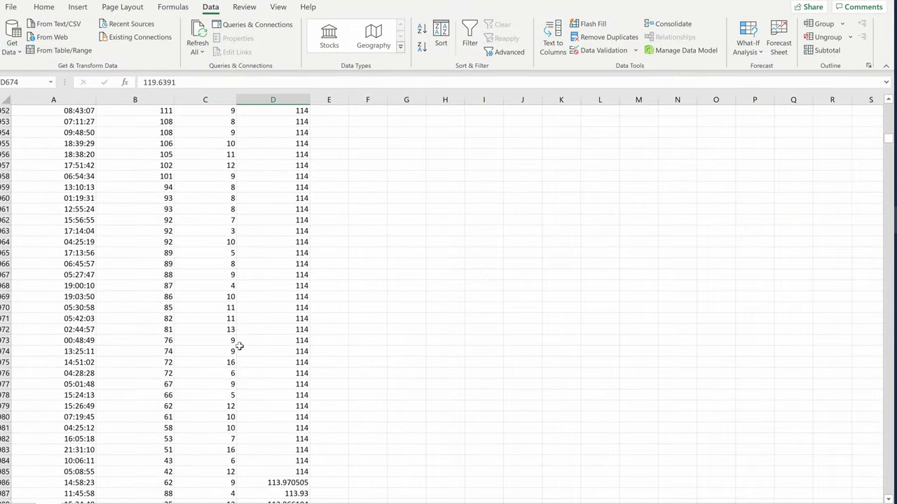
scroll(295, 412, down, 20)
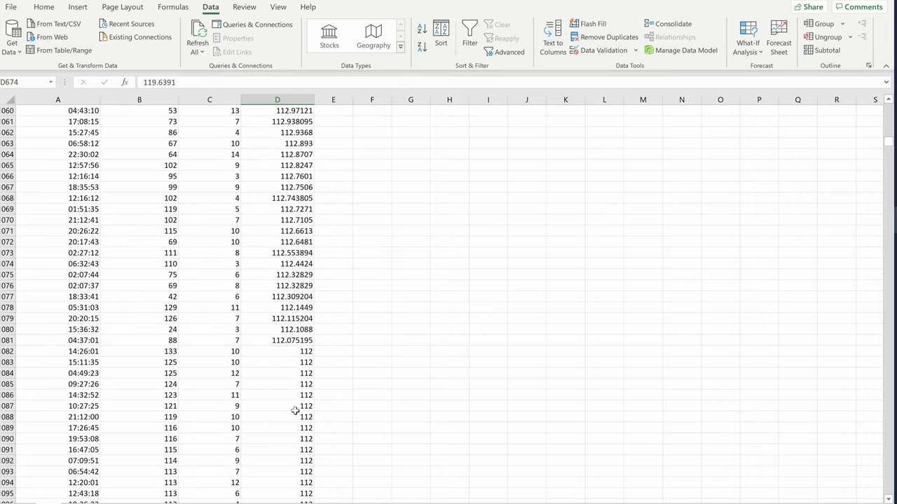
scroll(295, 412, down, 20)
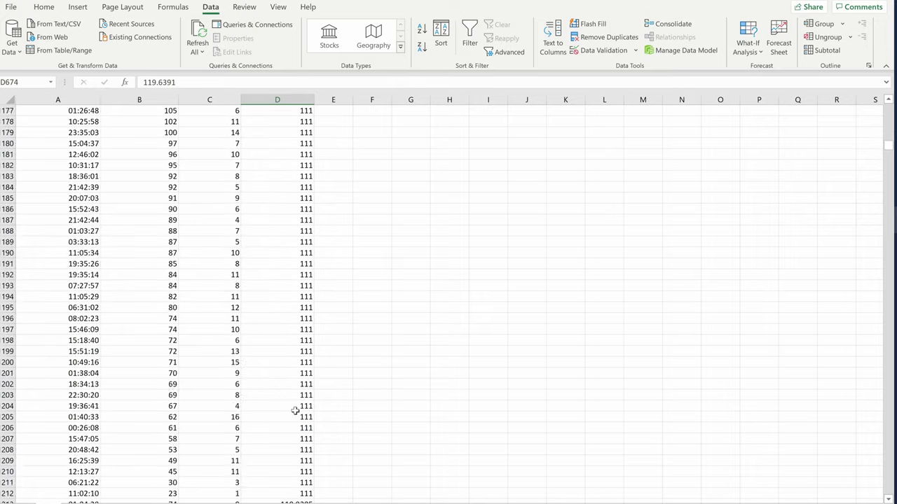
scroll(295, 412, down, 20)
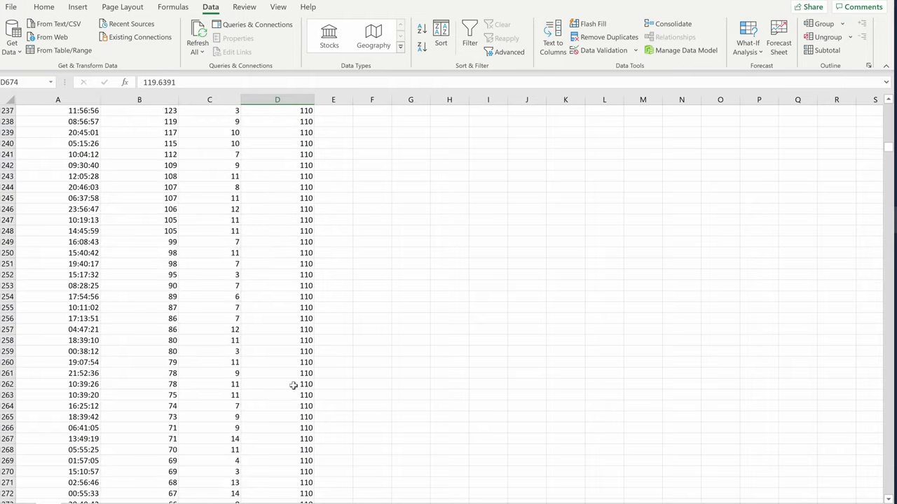
scroll(294, 386, down, 10)
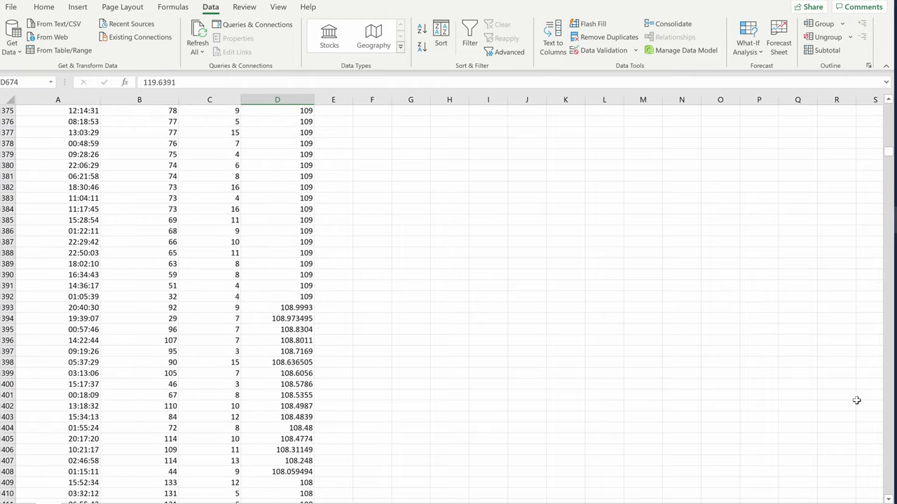
scroll(878, 299, down, 6)
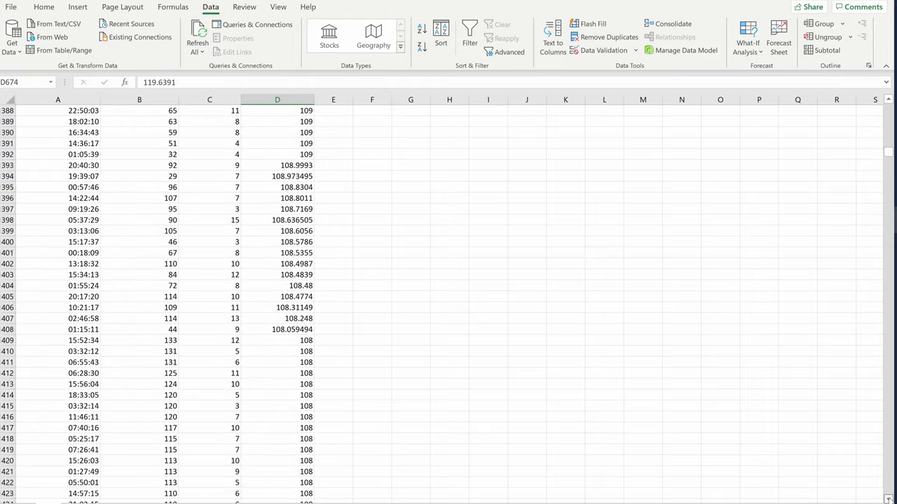
- Select the pings below 100 from D2381 down to the last data row
drag(887, 164, 888, 186)
scroll(300, 393, down, 6)
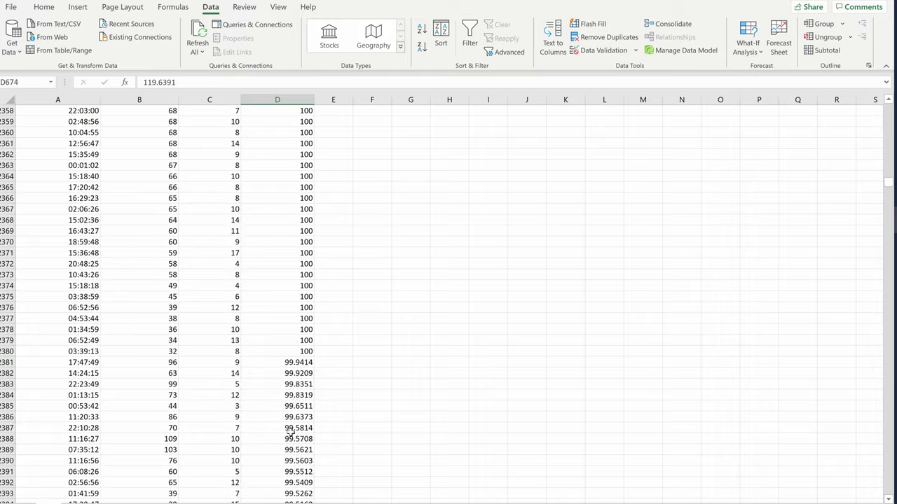
drag(314, 399, 314, 483)
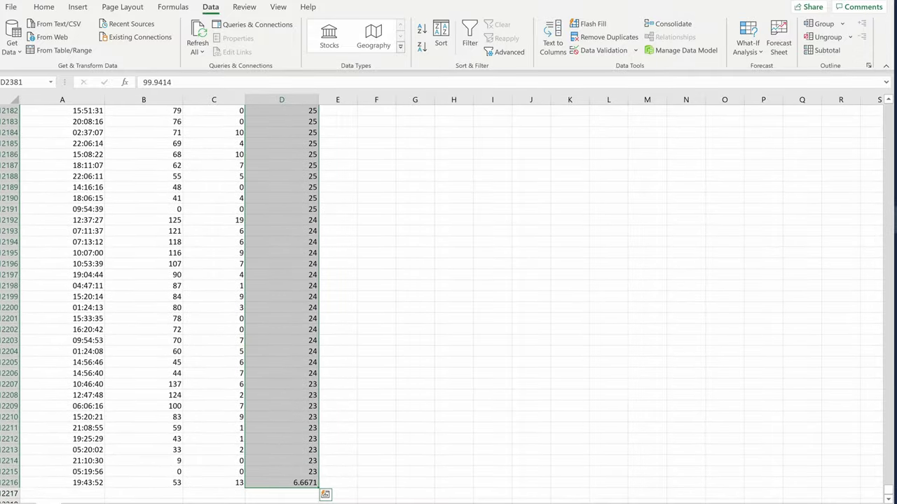
scroll(461, 302, up, 1)
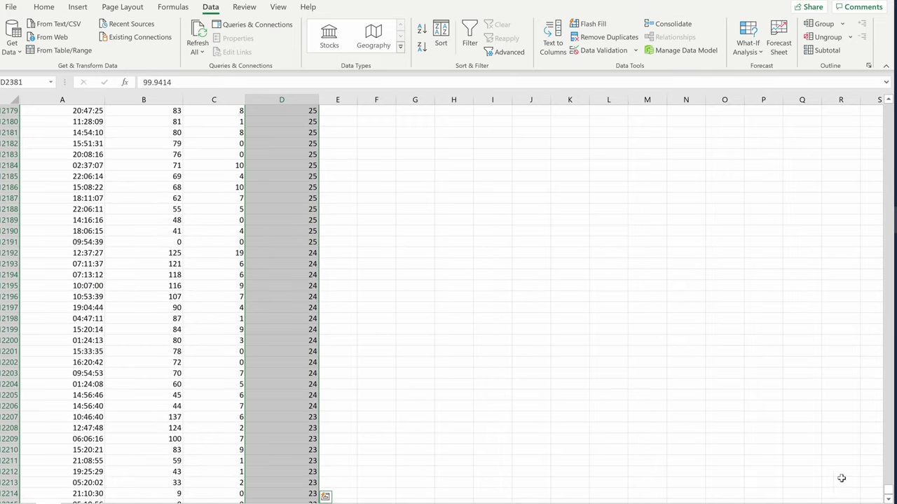
- Scroll back to the top of the log and select the speed chart, then the PING chart
drag(887, 495, 887, 108)
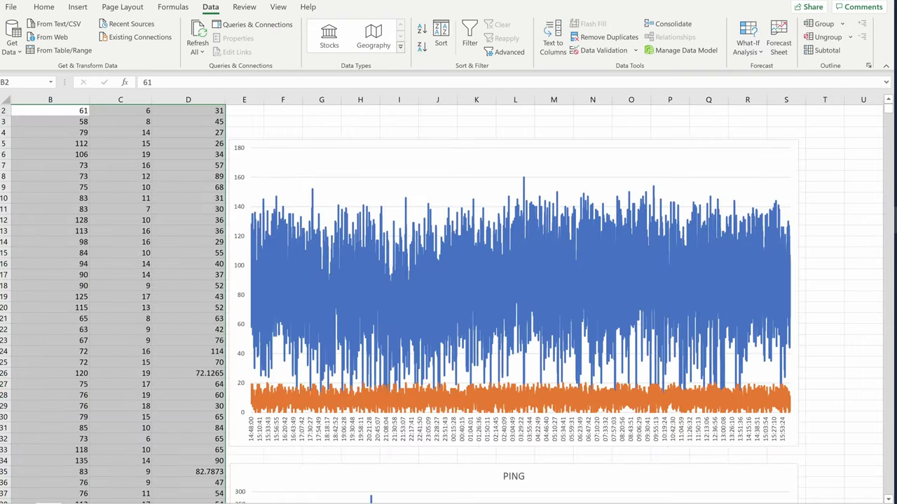
click(351, 109)
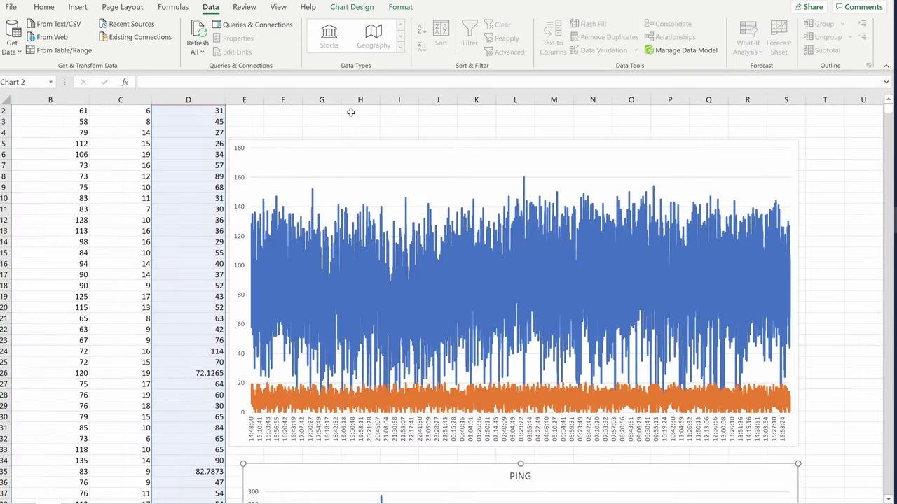
key(Tab)
scroll(386, 317, down, 2)
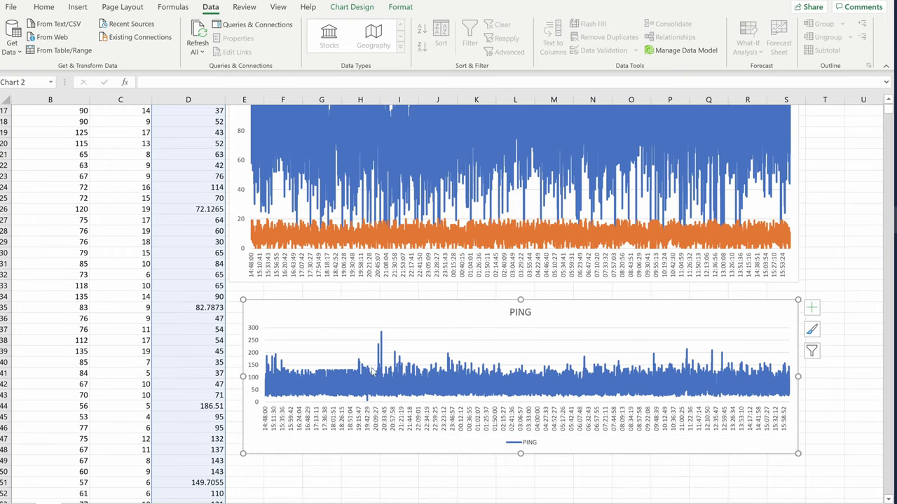